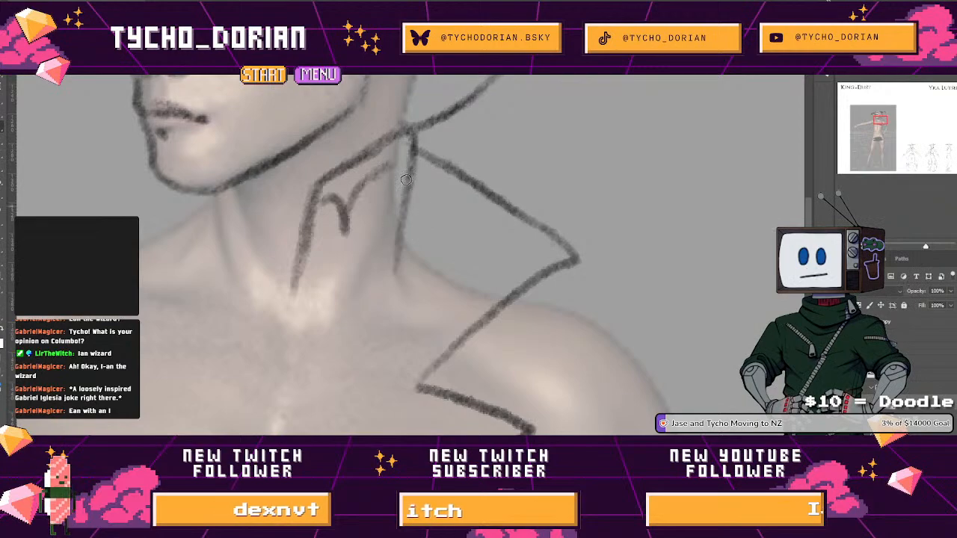
- Erase and redraw the lines of the small folded notch inside the collar on the right side of the neck
key("e")
mouse_move(342, 238)
left_mouse_down()
mouse_move(339, 207)
mouse_move(380, 175)
left_mouse_up()
key("b")
mouse_move(411, 134)
left_mouse_down()
mouse_move(317, 184)
mouse_move(349, 219)
mouse_move(398, 141)
left_mouse_up()
left_click_drag(305, 240, 476, 212)
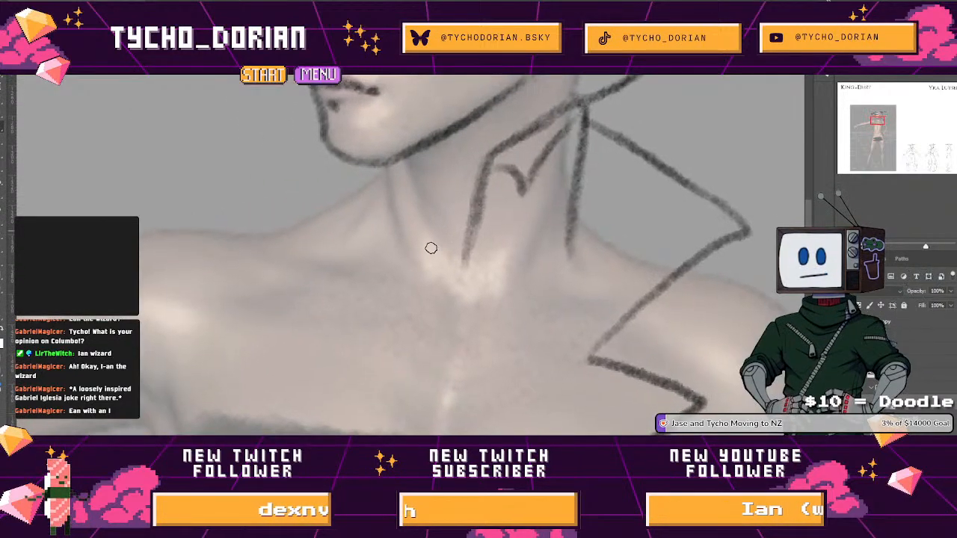
- Draw the inner collar edge from the jaw to the throat and rework the small collar notch on the left side of the neck
left_click_drag(413, 165, 464, 260)
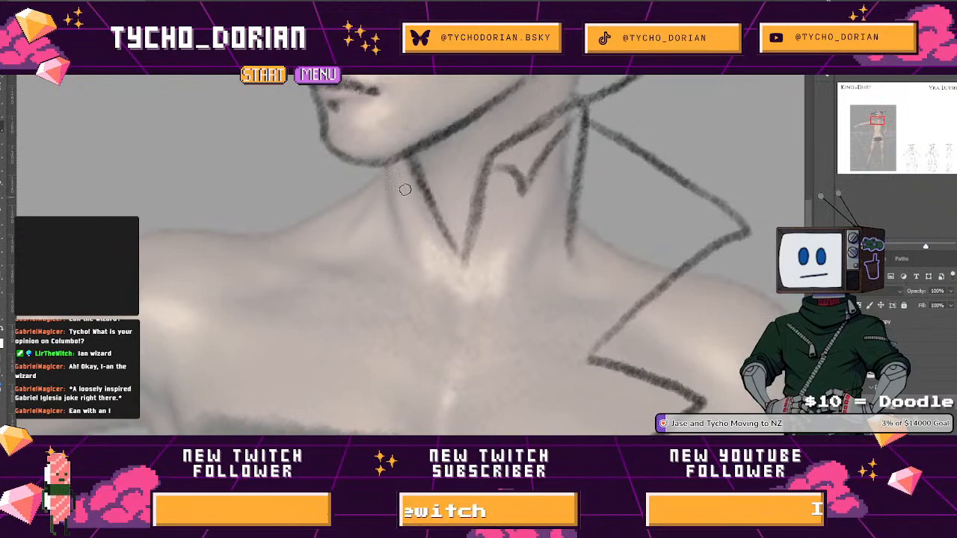
left_click_drag(408, 177, 385, 203)
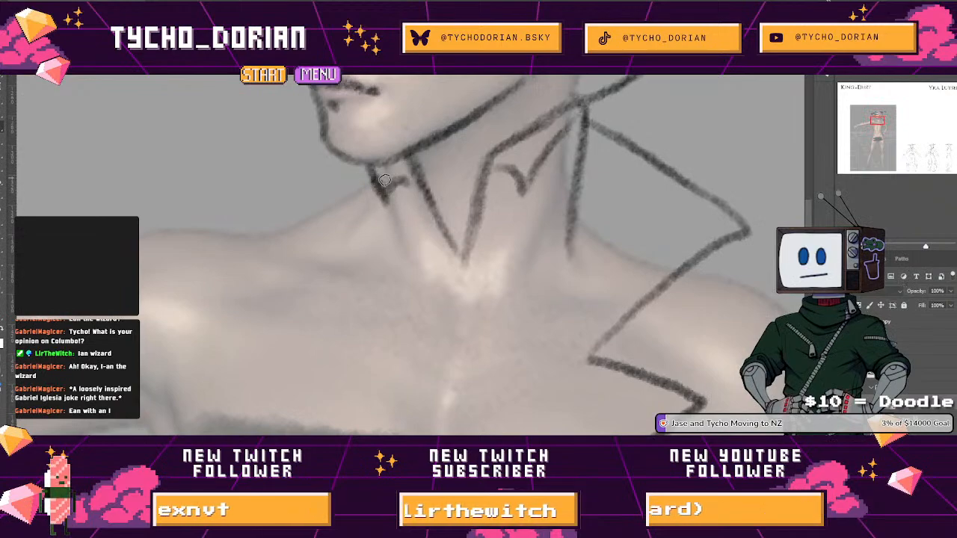
key("ctrl+z")
mouse_move(379, 169)
left_mouse_down()
mouse_move(384, 198)
mouse_move(381, 182)
mouse_move(378, 195)
mouse_move(351, 187)
mouse_move(392, 198)
mouse_move(430, 262)
left_mouse_up()
key("ctrl+z")
left_click_drag(392, 200, 401, 248)
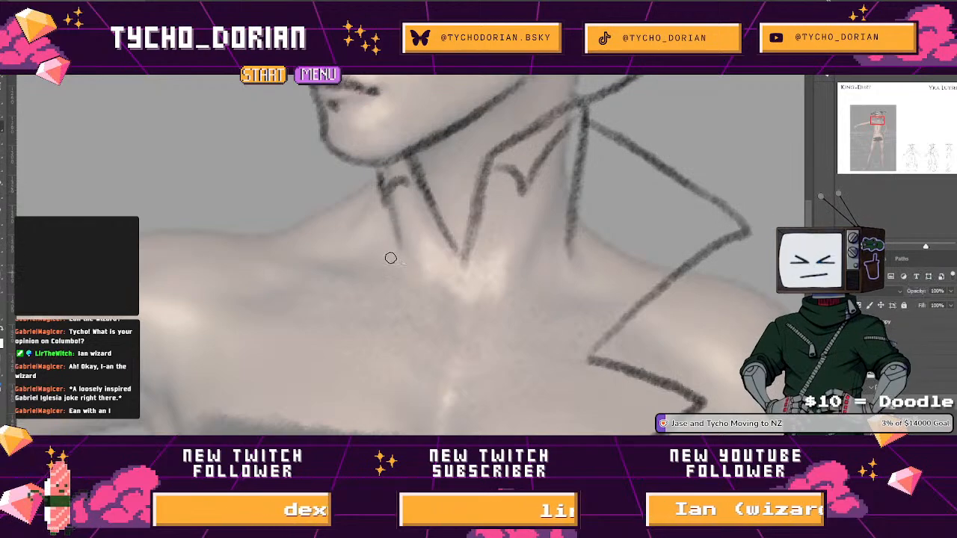
key("e")
mouse_move(389, 190)
left_mouse_down()
mouse_move(395, 254)
mouse_move(388, 186)
mouse_move(370, 184)
mouse_move(399, 184)
mouse_move(371, 197)
left_mouse_up()
key("b")
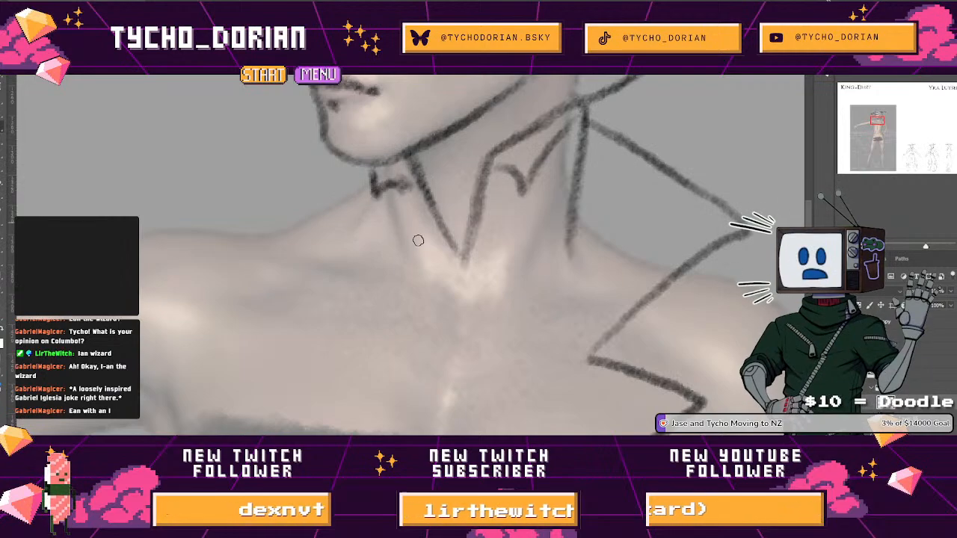
- Sketch a scalloped cravat knot with inner fold lines at the base of the throat
left_click_drag(474, 346, 346, 229)
left_click_drag(303, 164, 345, 202)
scroll(412, 255, "down", 3)
mouse_move(568, 418)
left_mouse_down()
mouse_move(299, 216)
mouse_move(270, 220)
mouse_move(456, 437)
left_mouse_up()
scroll(343, 183, "up", 4)
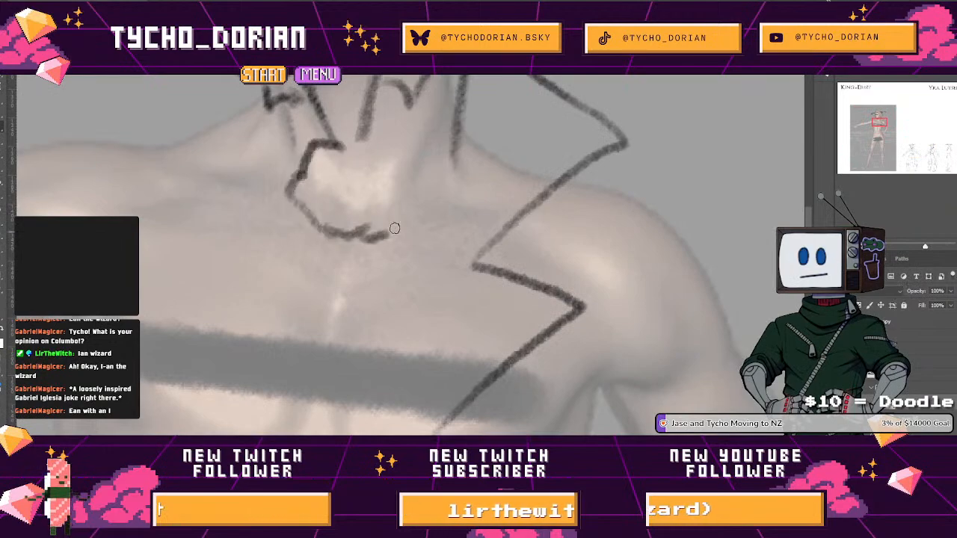
left_click_drag(342, 153, 365, 136)
mouse_move(336, 200)
left_mouse_down()
mouse_move(364, 186)
mouse_move(361, 142)
mouse_move(369, 209)
mouse_move(367, 142)
mouse_move(386, 142)
mouse_move(396, 181)
mouse_move(401, 158)
mouse_move(407, 217)
left_mouse_up()
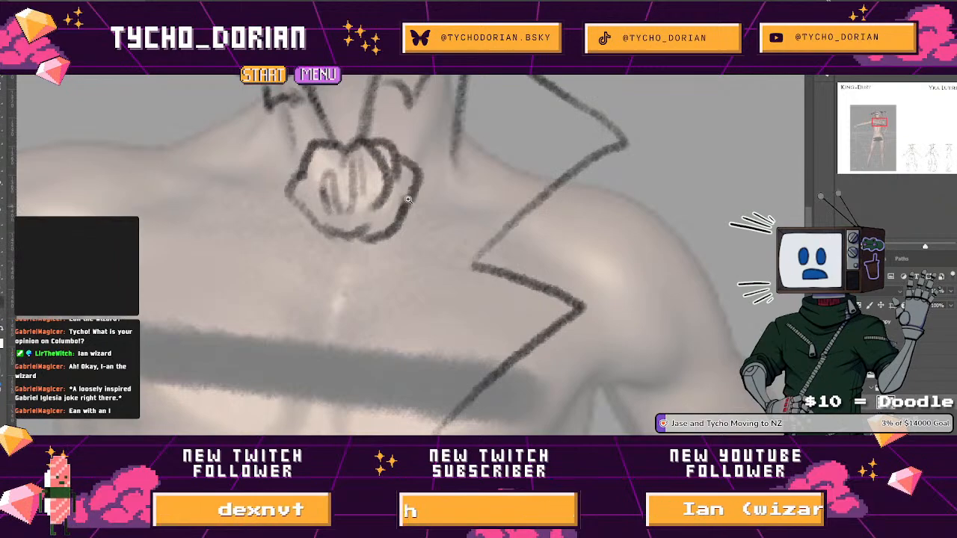
- Draw the gathered fabric wings with wavy edges running from the cravat knot up both sides of the neck
scroll(417, 165, "down", 4)
scroll(387, 196, "up", 5)
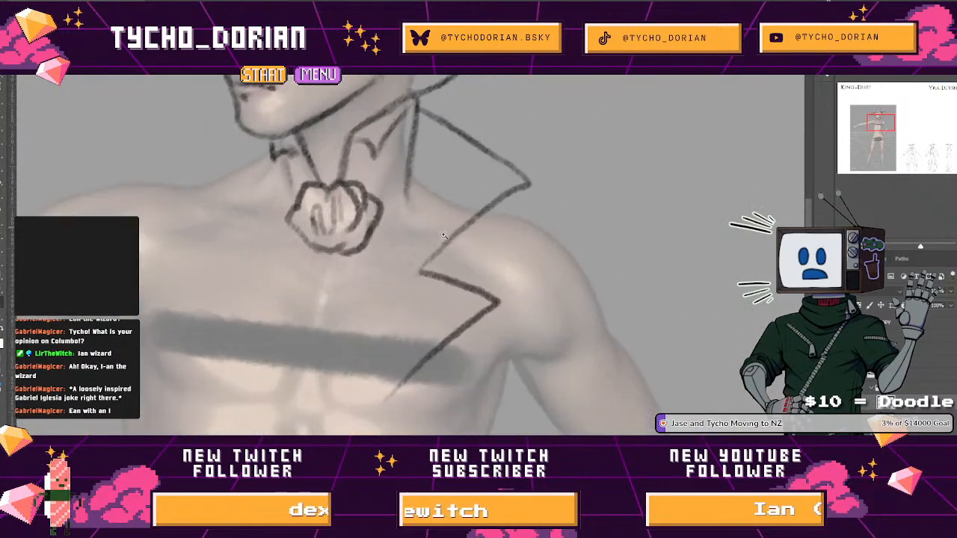
mouse_move(382, 187)
left_mouse_down()
mouse_move(352, 187)
mouse_move(419, 152)
left_mouse_up()
key("ctrl+d")
mouse_move(423, 185)
left_mouse_down()
mouse_move(367, 202)
mouse_move(391, 186)
mouse_move(371, 200)
left_mouse_up()
mouse_move(404, 196)
left_mouse_down()
mouse_move(374, 205)
mouse_move(433, 217)
left_mouse_up()
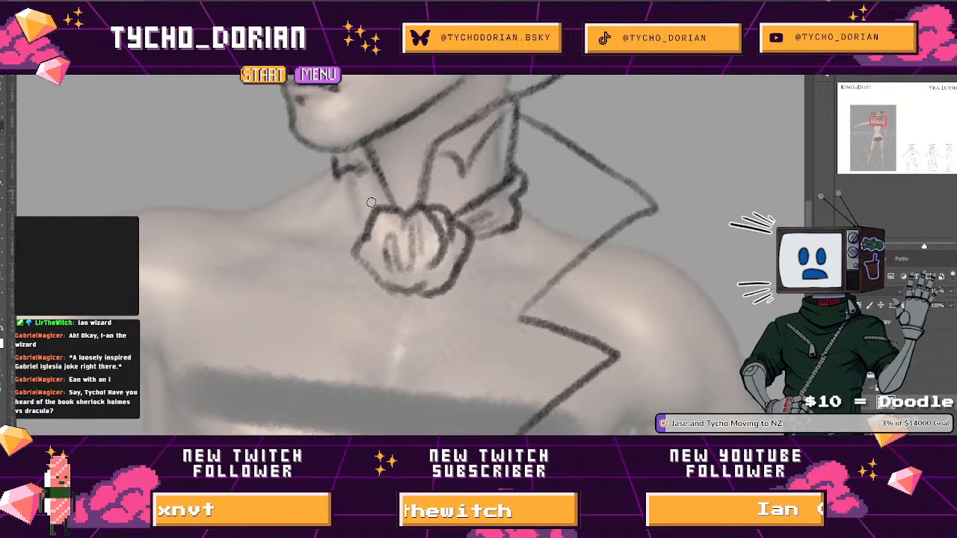
left_click_drag(342, 178, 357, 214)
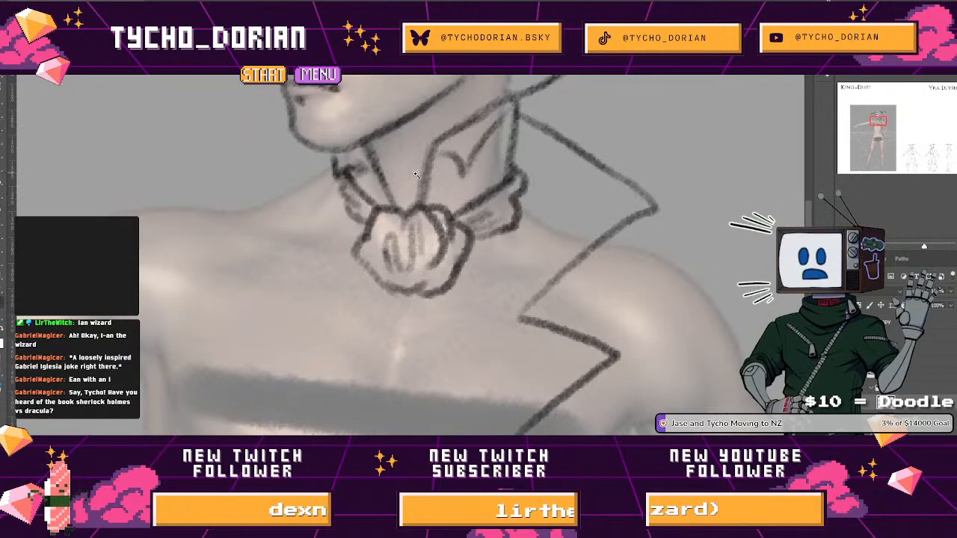
- Draw the pointed coat collar on the left side, running from the jaw out over the shoulder and back to the chest
scroll(415, 174, "down", 5)
scroll(337, 173, "up", 2)
scroll(373, 140, "up", 2)
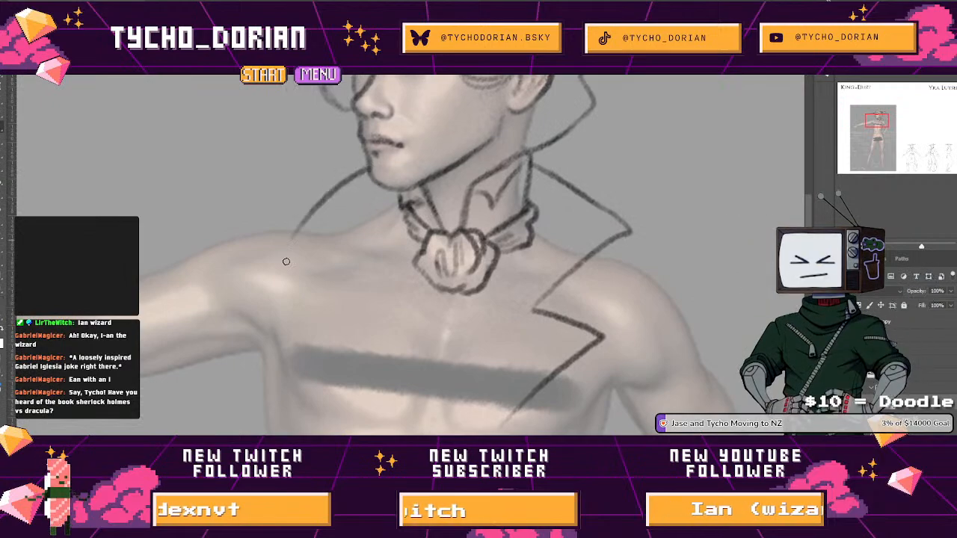
mouse_move(367, 160)
left_mouse_down()
mouse_move(290, 212)
mouse_move(324, 189)
mouse_move(244, 192)
mouse_move(329, 261)
left_mouse_up()
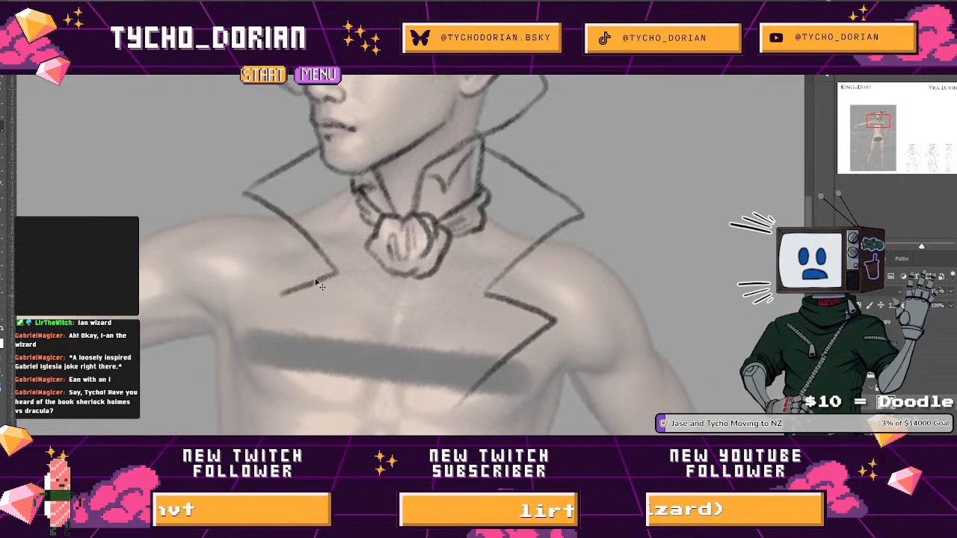
key("ctrl+z")
mouse_move(245, 192)
left_mouse_down()
mouse_move(331, 274)
mouse_move(331, 188)
left_mouse_up()
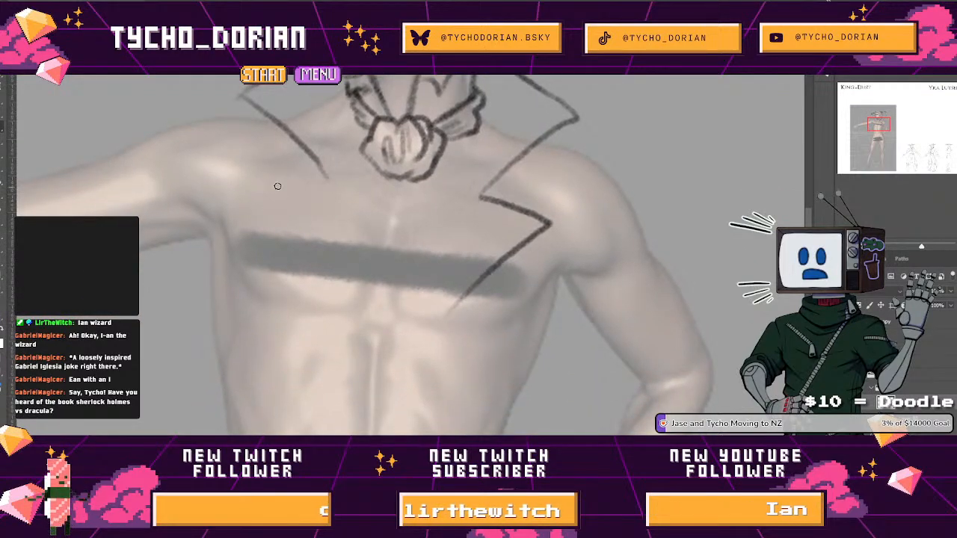
- Draw the notched left lapel down to the mid-torso and extend the right lapel's edge toward it
left_click_drag(265, 187, 323, 178)
left_click_drag(267, 187, 350, 375)
scroll(363, 331, "up", 1)
left_click_drag(320, 297, 361, 406)
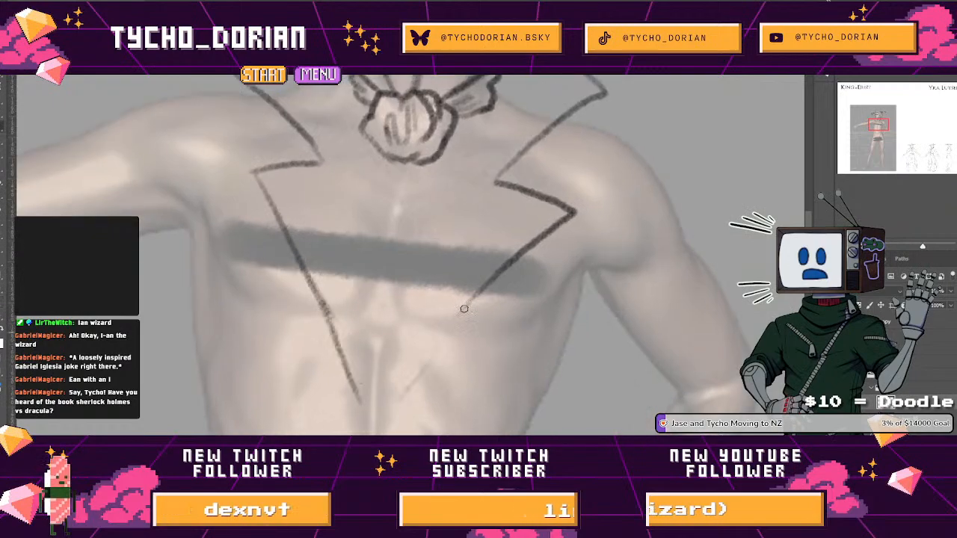
mouse_move(464, 309)
left_mouse_down()
mouse_move(397, 404)
mouse_move(420, 374)
left_mouse_up()
- Examine the finished costume line drawings beside the figure for the cravat and lapel design
scroll(452, 331, "down", 5)
left_click_drag(427, 321, 226, 166)
left_click_drag(308, 198, 280, 193)
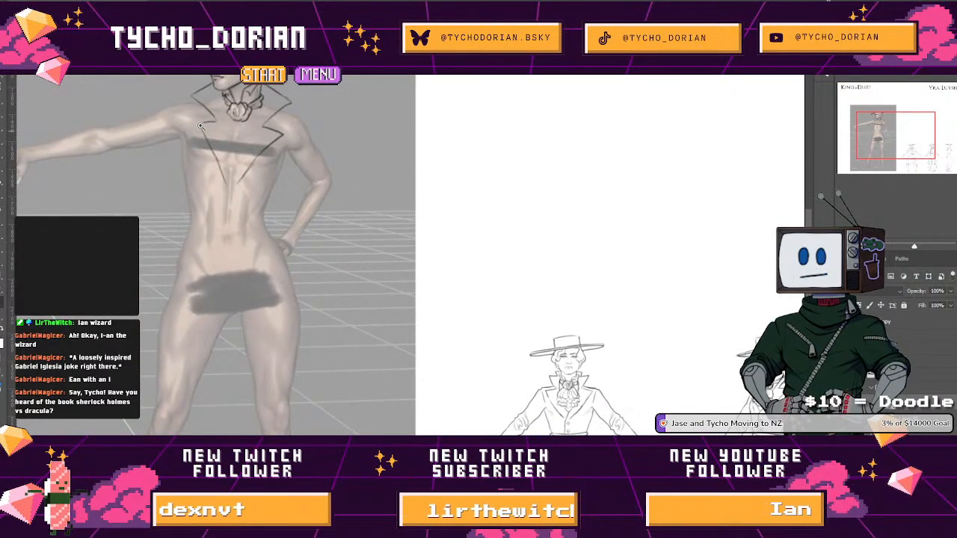
scroll(183, 109, "up", 5)
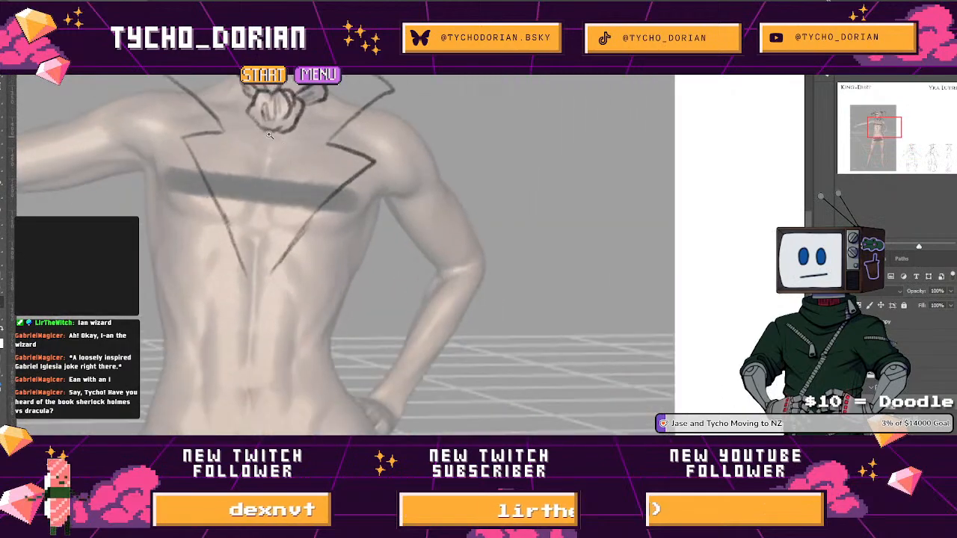
scroll(262, 132, "down", 5)
scroll(262, 225, "right", 5)
scroll(296, 237, "up", 3)
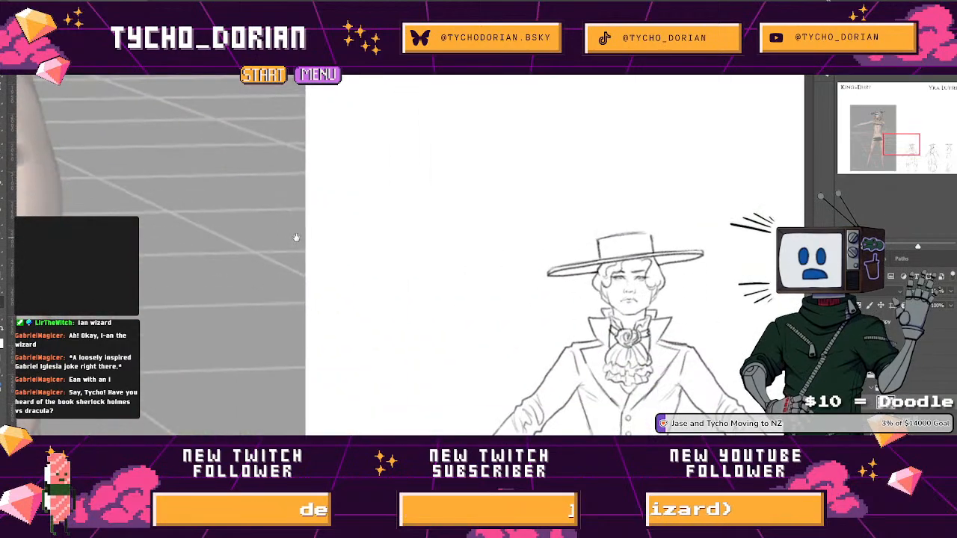
scroll(296, 238, "left", 4)
scroll(455, 299, "up", 4)
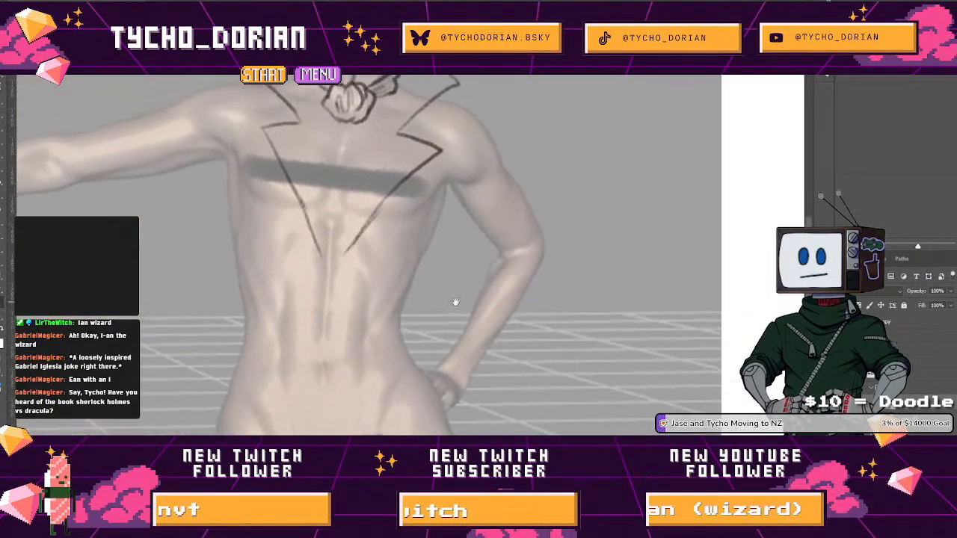
- Sketch the jabot's upper tier below the cravat knot, with a wavy hem and vertical fold lines
mouse_move(379, 186)
left_mouse_down()
mouse_move(408, 230)
mouse_move(351, 260)
left_mouse_up()
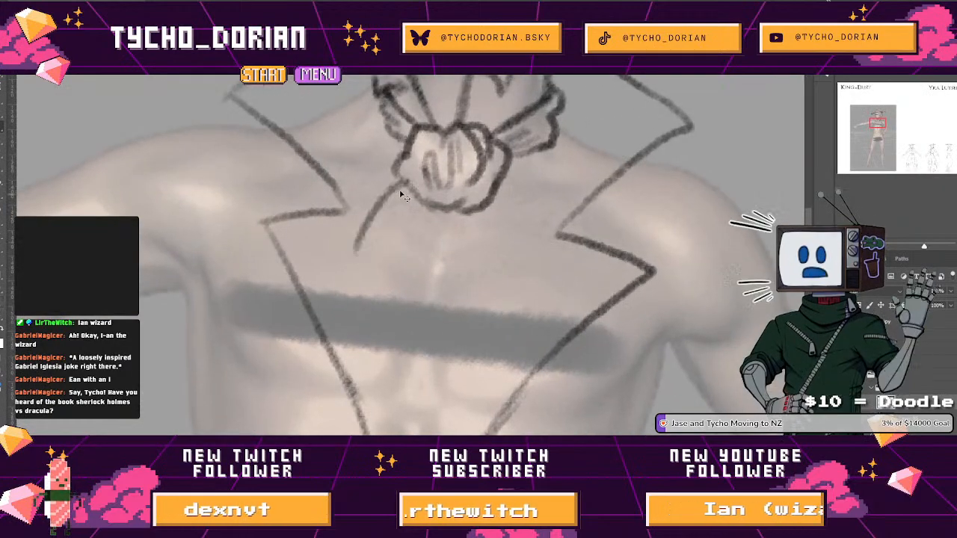
mouse_move(401, 181)
left_mouse_down()
mouse_move(346, 259)
mouse_move(415, 284)
mouse_move(472, 282)
left_mouse_up()
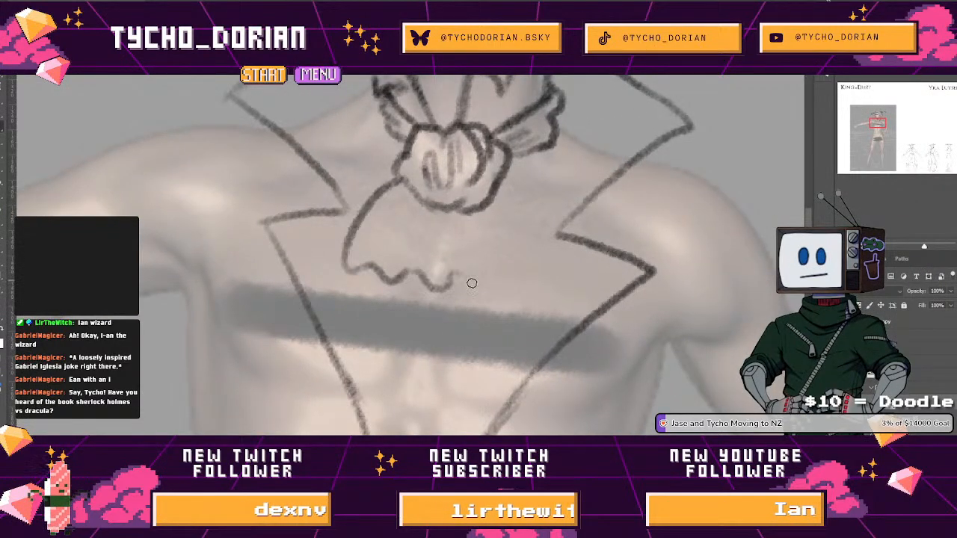
mouse_move(507, 180)
left_mouse_down()
mouse_move(531, 239)
mouse_move(535, 226)
mouse_move(554, 259)
mouse_move(525, 290)
left_mouse_up()
mouse_move(364, 263)
left_mouse_down()
mouse_move(379, 258)
mouse_move(410, 200)
mouse_move(403, 262)
left_mouse_up()
mouse_move(431, 208)
left_mouse_down()
mouse_move(429, 277)
mouse_move(453, 219)
left_mouse_up()
mouse_move(458, 217)
left_mouse_down()
mouse_move(455, 258)
mouse_move(486, 215)
mouse_move(517, 282)
left_mouse_up()
left_click_drag(504, 187, 530, 239)
- Add two lower ruffled tiers with wavy hems and short folds beneath the jabot's upper tier
left_click_drag(428, 283, 289, 182)
mouse_move(212, 128)
left_mouse_down()
mouse_move(196, 196)
mouse_move(218, 208)
mouse_move(286, 222)
mouse_move(312, 214)
mouse_move(415, 218)
left_mouse_up()
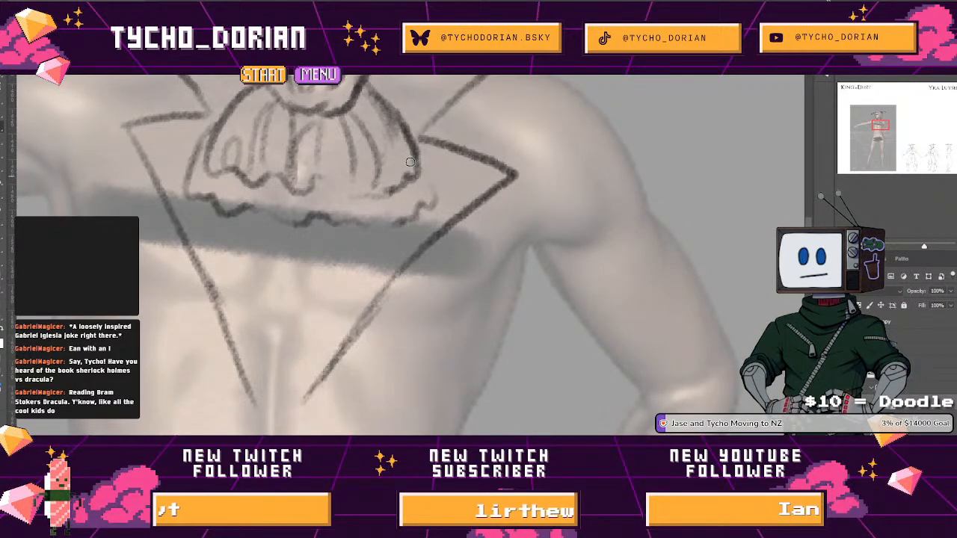
left_click_drag(309, 191, 383, 209)
left_click_drag(203, 193, 186, 244)
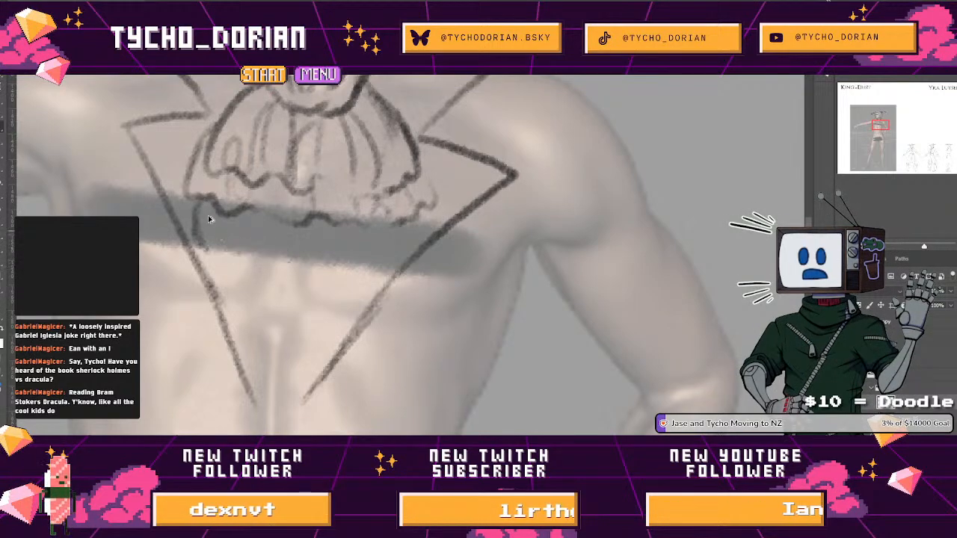
mouse_move(197, 215)
left_mouse_down()
mouse_move(246, 258)
mouse_move(281, 246)
left_mouse_up()
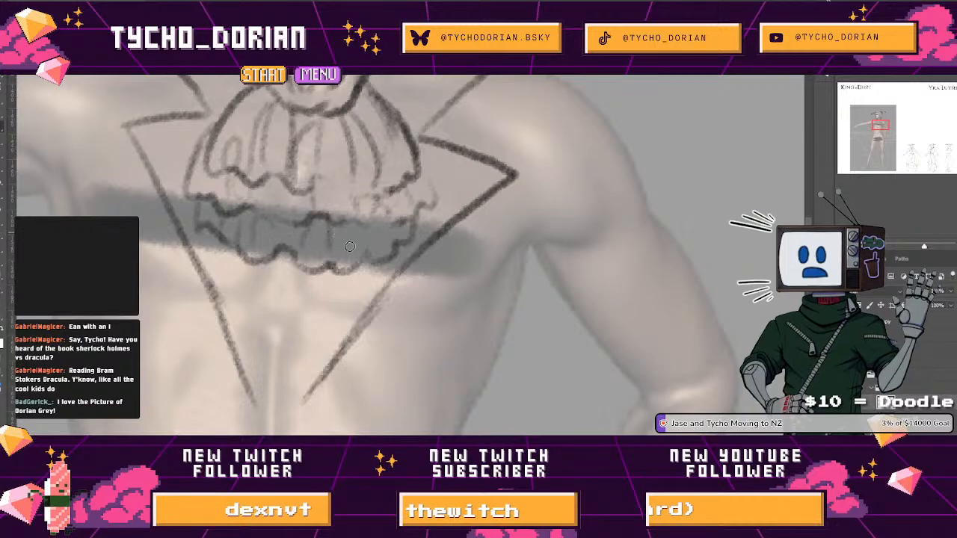
mouse_move(419, 218)
left_mouse_down()
mouse_move(335, 205)
mouse_move(317, 219)
mouse_move(393, 218)
left_mouse_up()
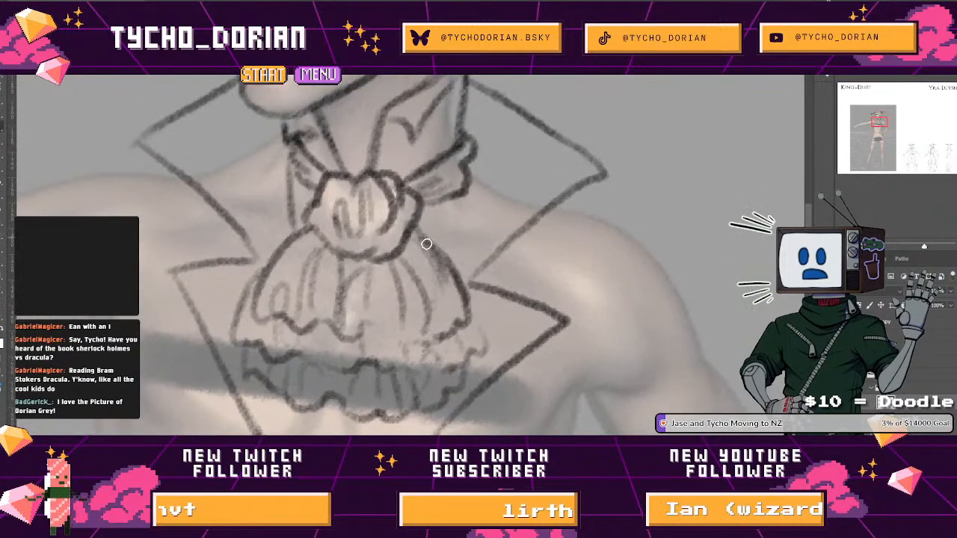
- Refine the cravat lines beside the neck and draw a small V-shaped waistcoat neckline below the jabot
left_click_drag(427, 244, 473, 151)
left_click_drag(476, 206, 382, 217)
mouse_move(419, 299)
left_mouse_down()
mouse_move(323, 210)
mouse_move(369, 262)
left_mouse_up()
left_click_drag(319, 203, 349, 255)
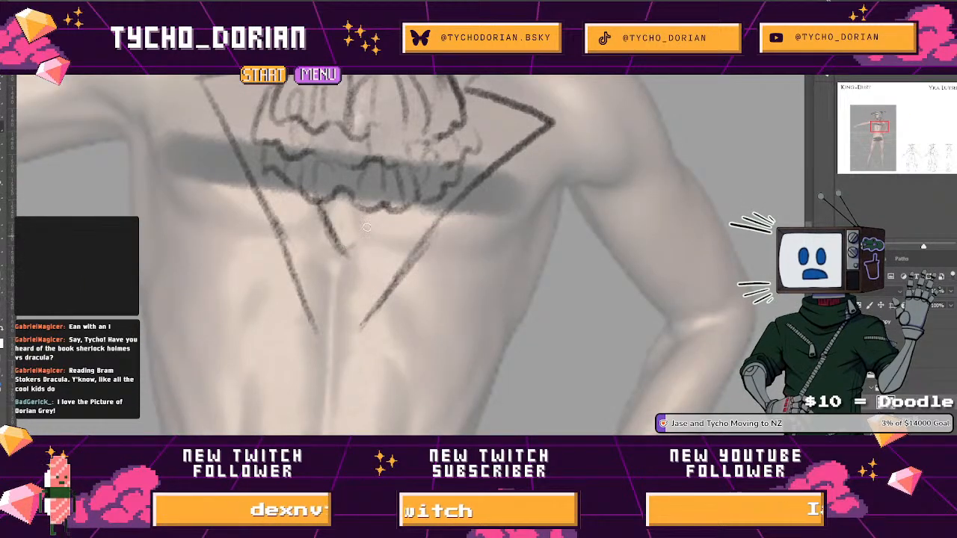
left_click_drag(403, 240, 341, 246)
- Draw the waist sash's wavy left end and its top edge curving across the abdomen
left_click_drag(380, 277, 307, 133)
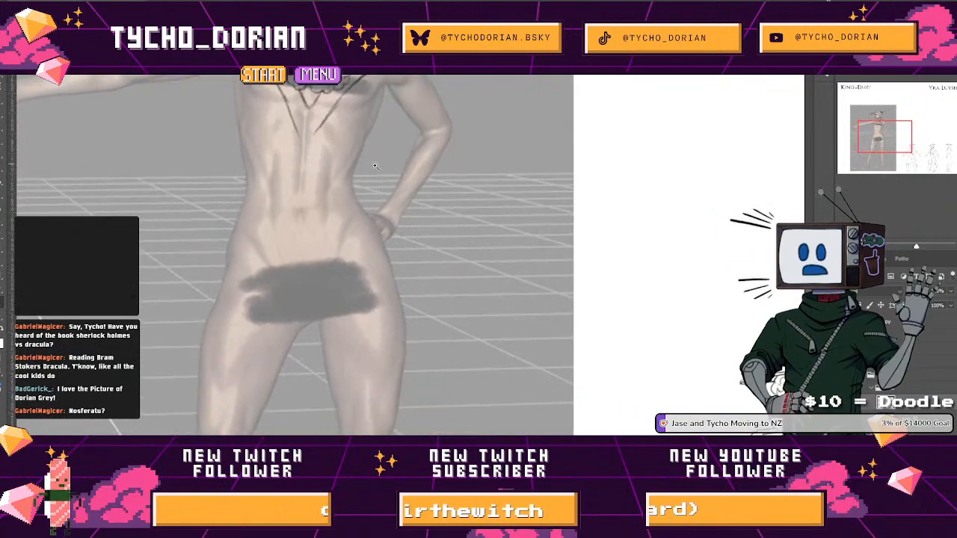
mouse_move(374, 164)
left_mouse_down()
mouse_move(287, 165)
mouse_move(362, 171)
left_mouse_up()
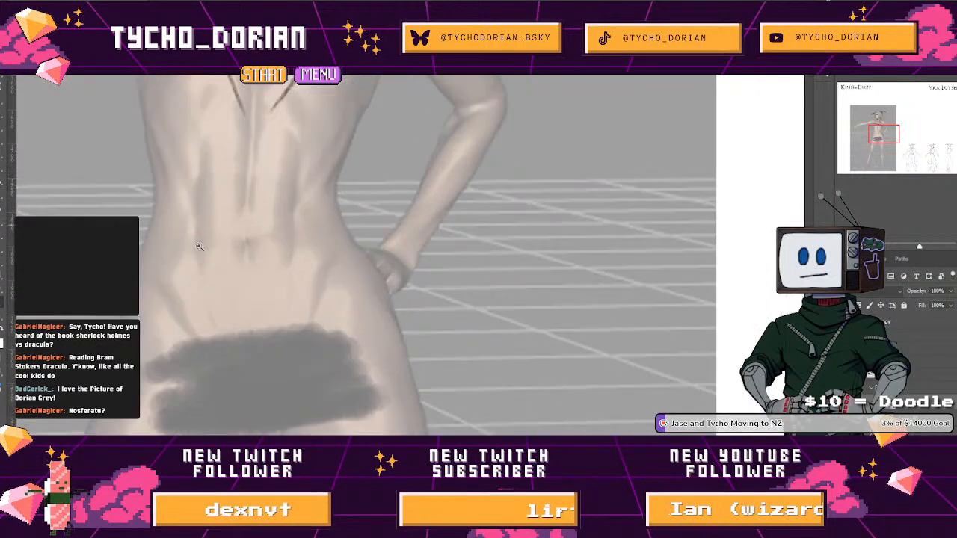
left_click_drag(164, 219, 183, 219)
left_click_drag(150, 234, 147, 178)
left_click_drag(220, 189, 377, 226)
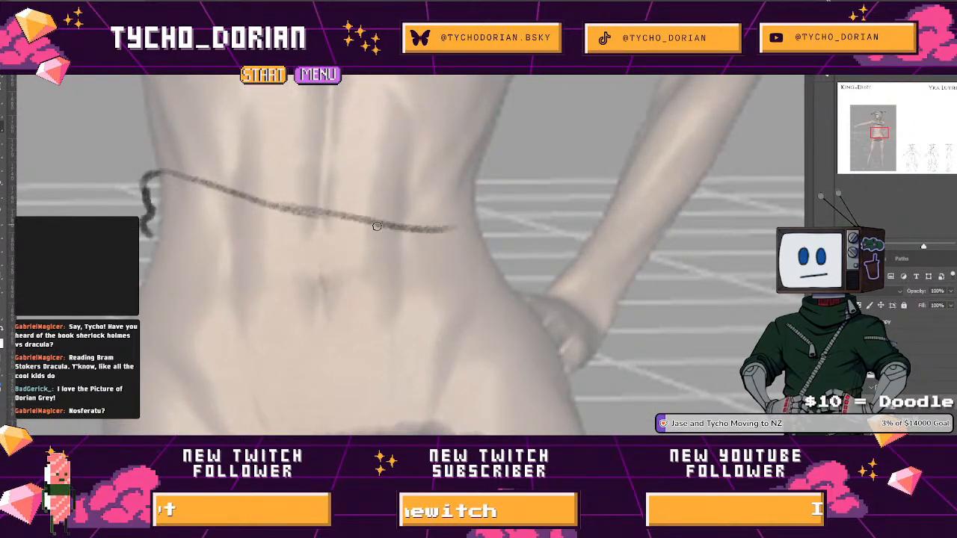
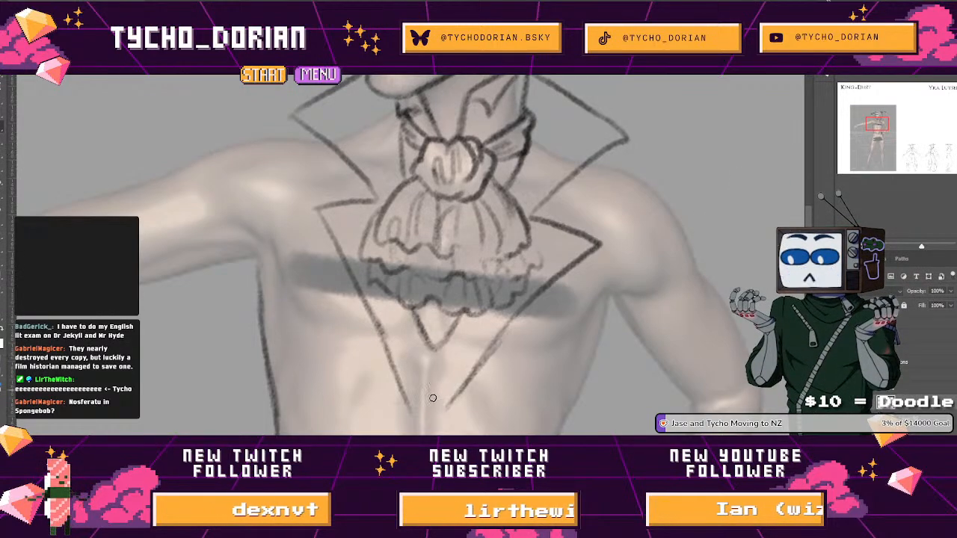
- Draw the waistcoat's front opening from the V-neckline down to the sash and add two round buttons beside it
scroll(420, 160, "down", 5)
left_click_drag(410, 161, 384, 314)
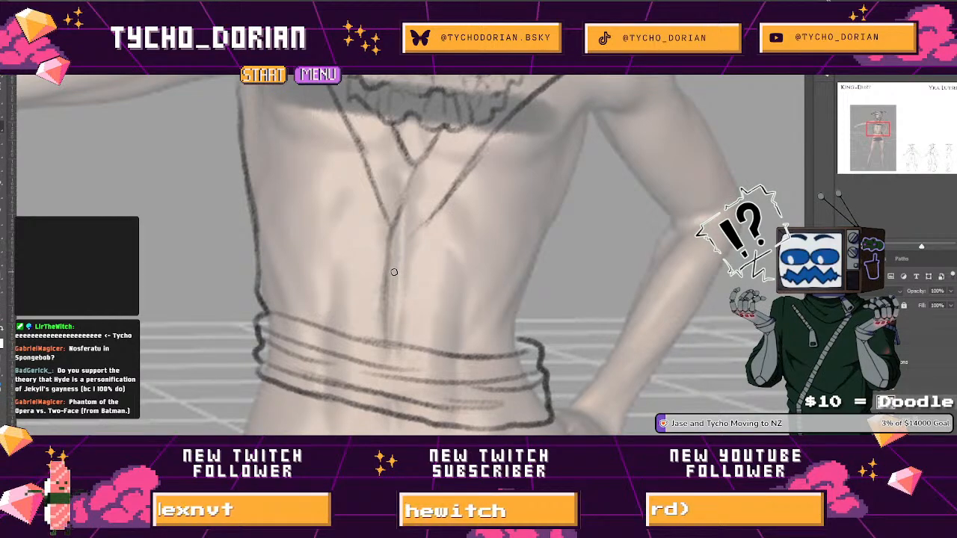
scroll(397, 247, "up", 4)
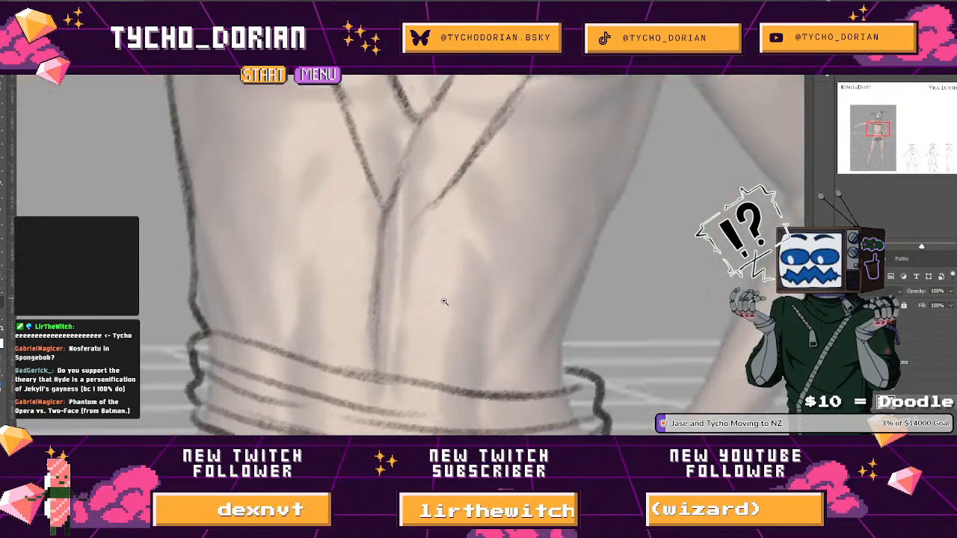
left_click_drag(397, 236, 395, 237)
scroll(403, 262, "down", 2)
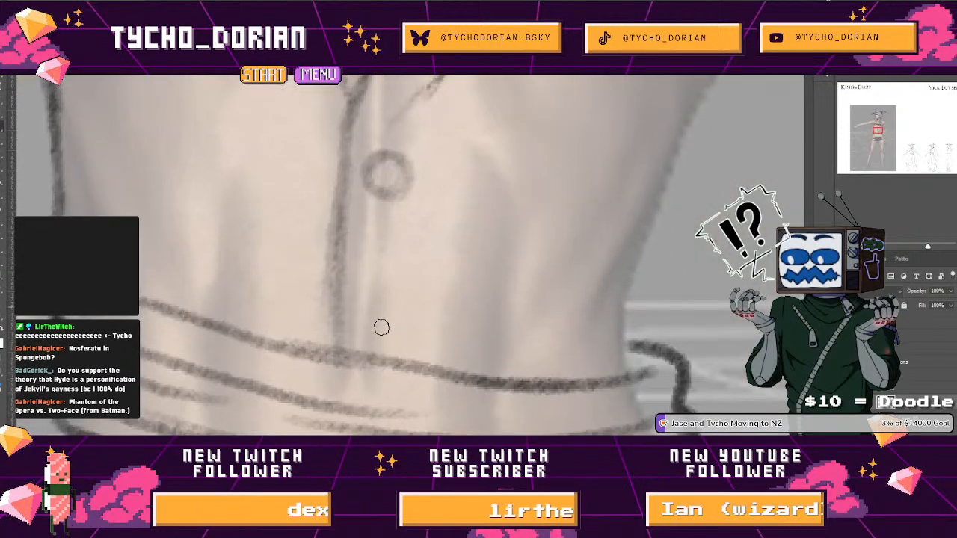
mouse_move(374, 285)
left_mouse_down()
mouse_move(369, 320)
mouse_move(386, 332)
left_mouse_up()
scroll(390, 264, "down", 4)
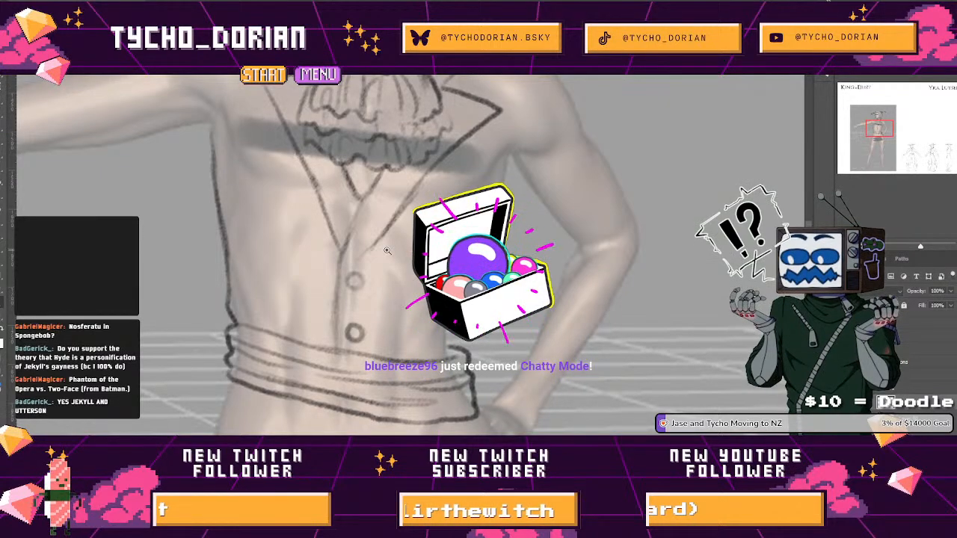
- Fade the costume sketch over the figure to a faint guide
key("ctrl+z")
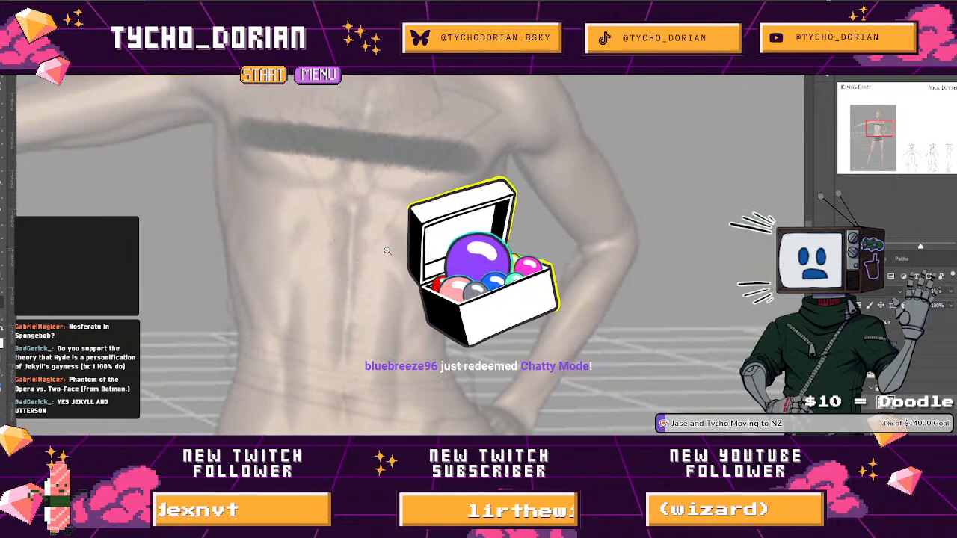
key("ctrl+shift+z")
key("ctrl+z")
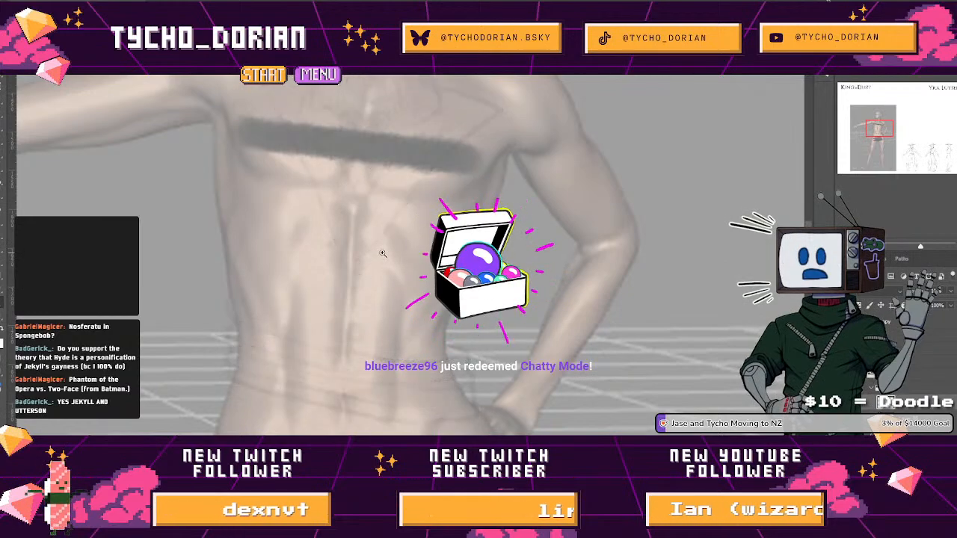
- Bring the costume line sketch back over the figure at full strength and darken the waistcoat's upper round button
key("ctrl+shift+z")
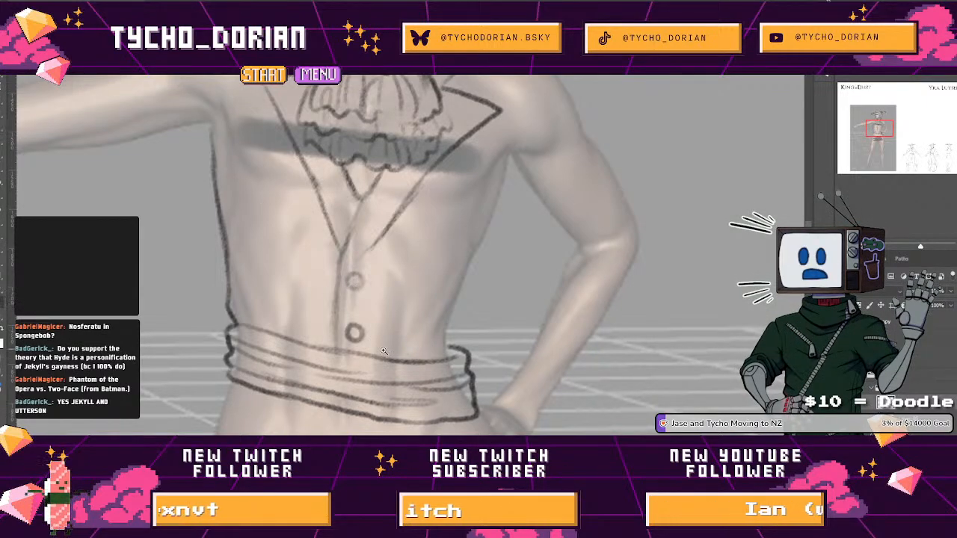
mouse_move(353, 277)
left_mouse_down()
mouse_move(365, 318)
mouse_move(334, 297)
mouse_move(351, 263)
left_mouse_up()
left_click_drag(422, 292, 317, 282)
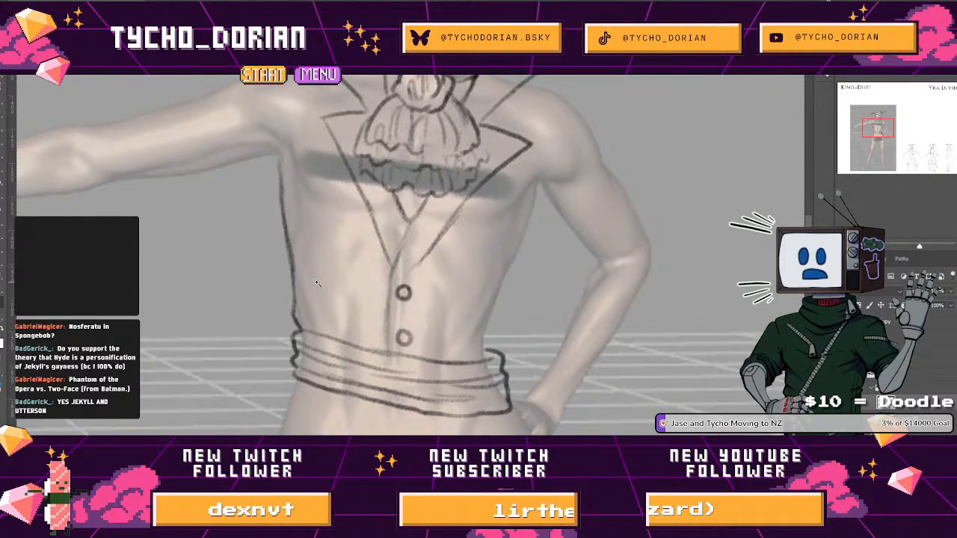
- Draw the garment's side contour along the torso beside the bent arm, from the sash up to the armpit, erasing stray marks
scroll(548, 386, "up", 2)
left_click_drag(548, 387, 557, 387)
key("e")
mouse_move(460, 368)
left_mouse_down()
mouse_move(485, 367)
mouse_move(490, 356)
mouse_move(490, 299)
left_mouse_up()
key("b")
mouse_move(490, 299)
left_mouse_down()
mouse_move(424, 421)
mouse_move(475, 272)
left_mouse_up()
mouse_move(481, 247)
left_mouse_down()
mouse_move(402, 397)
mouse_move(451, 256)
left_mouse_up()
left_click_drag(464, 179, 436, 289)
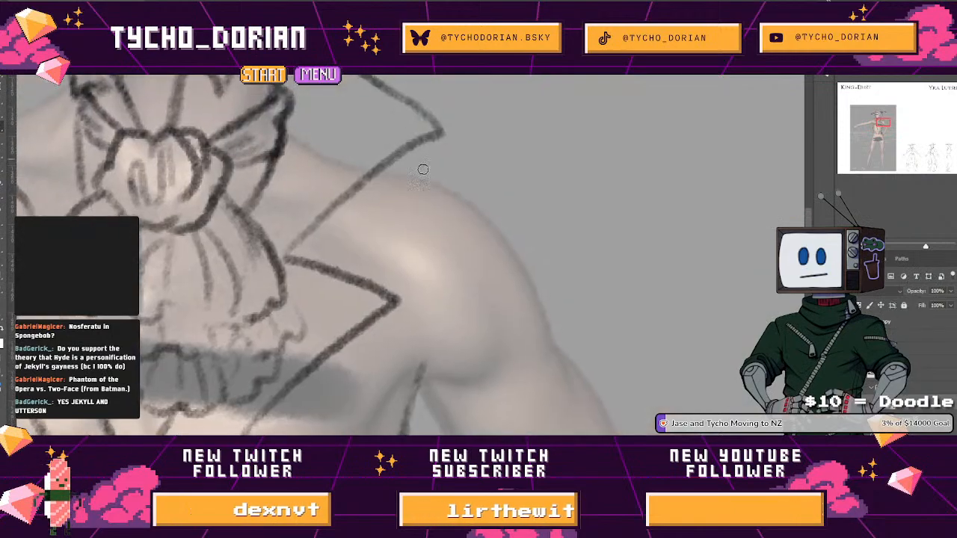
- Draw the coat's shoulder line from the collar over the bent arm's shoulder, with an armhole seam and short folds at the armpit
left_click_drag(404, 156, 447, 191)
key("ctrl+z")
mouse_move(393, 162)
left_mouse_down()
mouse_move(475, 195)
mouse_move(508, 237)
left_mouse_up()
mouse_move(424, 364)
left_mouse_down()
mouse_move(441, 207)
mouse_move(428, 322)
mouse_move(397, 426)
mouse_move(403, 432)
left_mouse_up()
key("ctrl+z")
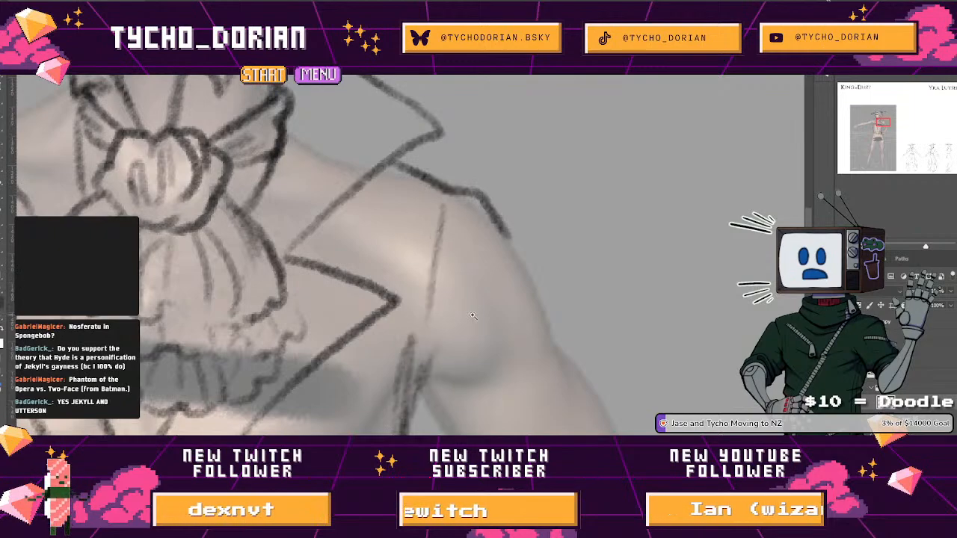
left_click_drag(471, 315, 364, 272)
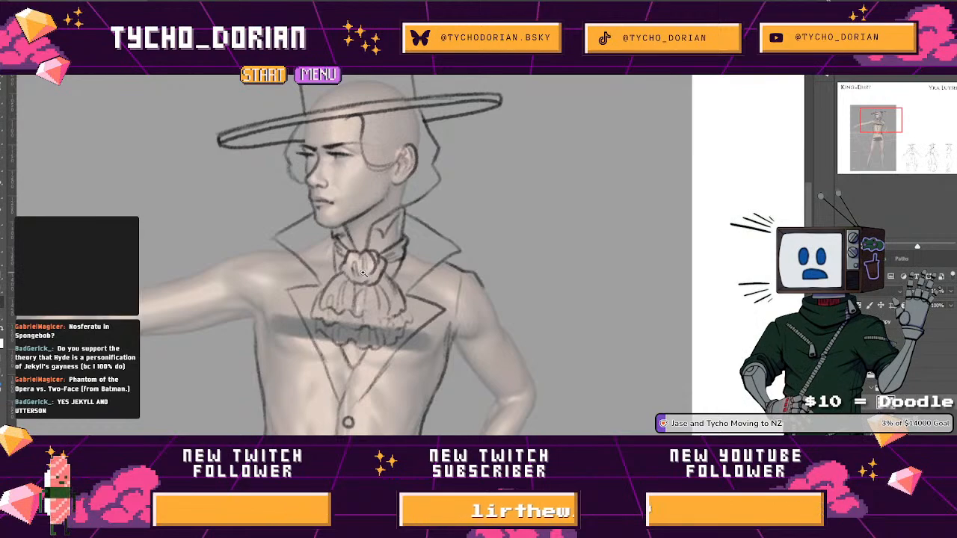
- Draw the coat's shoulder and upper sleeve line on the outstretched arm, with its armhole seam and fold lines at the armpit
mouse_move(245, 257)
left_mouse_down()
mouse_move(313, 318)
mouse_move(315, 259)
left_mouse_up()
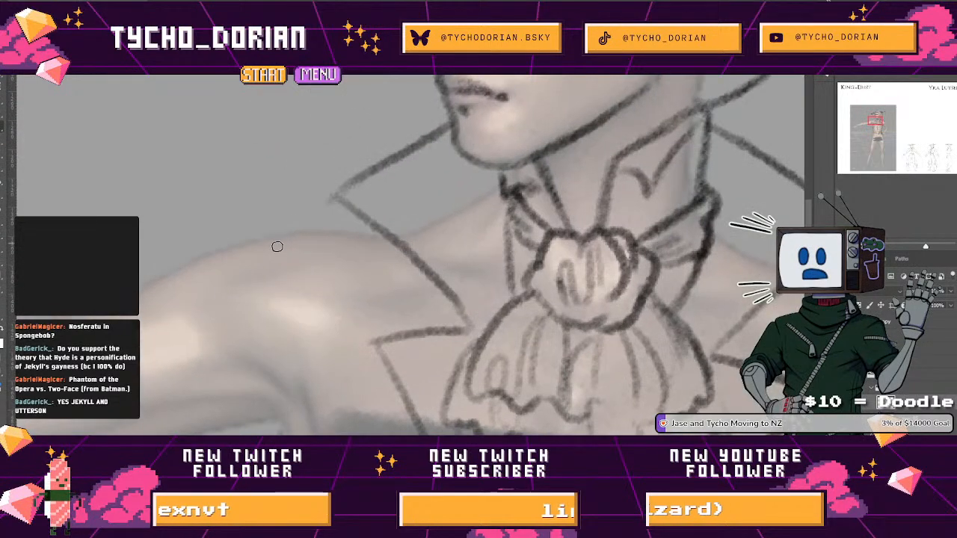
left_click_drag(256, 240, 378, 236)
left_click_drag(294, 226, 382, 234)
mouse_move(229, 257)
left_mouse_down()
mouse_move(410, 205)
mouse_move(290, 259)
left_mouse_up()
left_click_drag(436, 223, 458, 366)
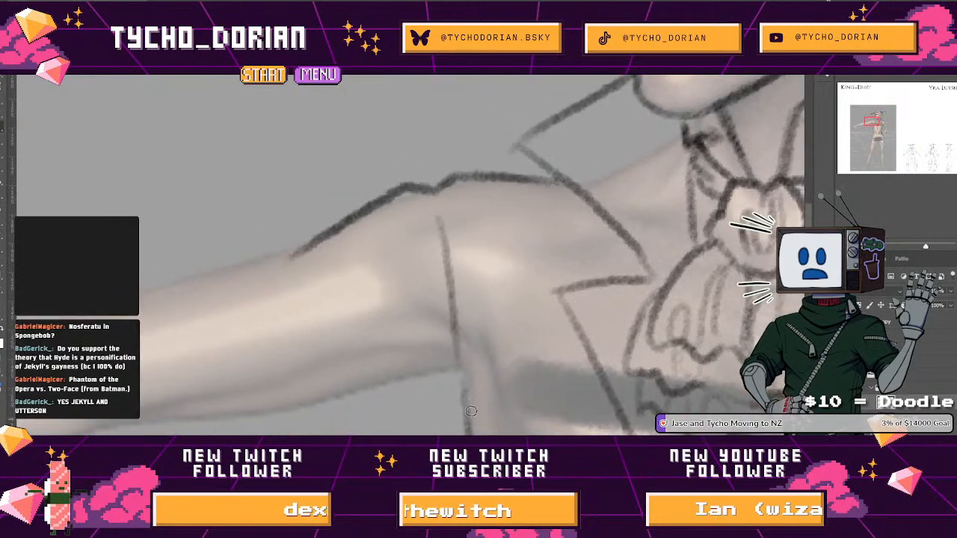
left_click_drag(464, 408, 474, 329)
left_click_drag(486, 287, 469, 408)
mouse_move(502, 302)
left_mouse_down()
mouse_move(440, 291)
mouse_move(427, 251)
left_mouse_up()
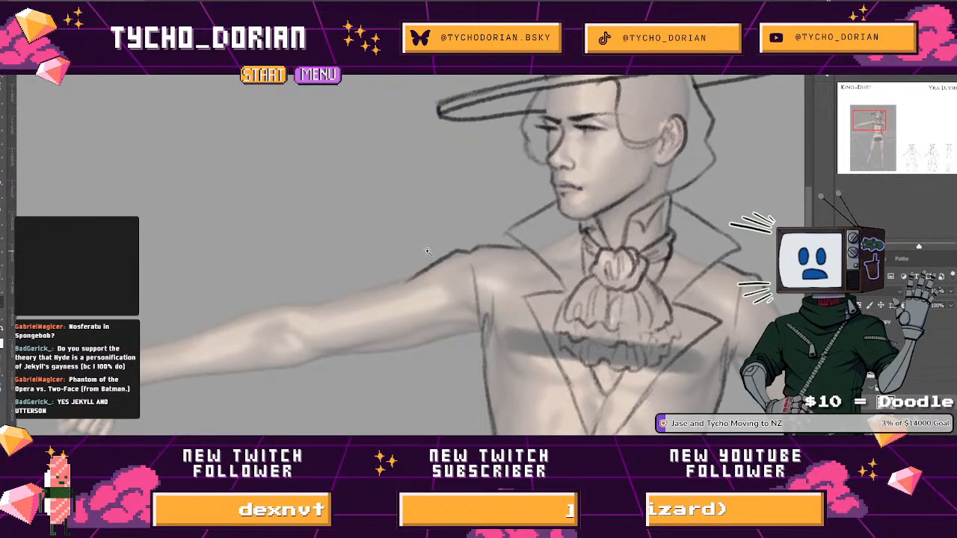
- Draw the outstretched arm's upper sleeve edge with bumpy folds above the elbow, and sketch the cuff line across the wrist
mouse_move(427, 251)
left_mouse_down()
mouse_move(359, 209)
mouse_move(468, 138)
left_mouse_up()
scroll(310, 180, "up", 5)
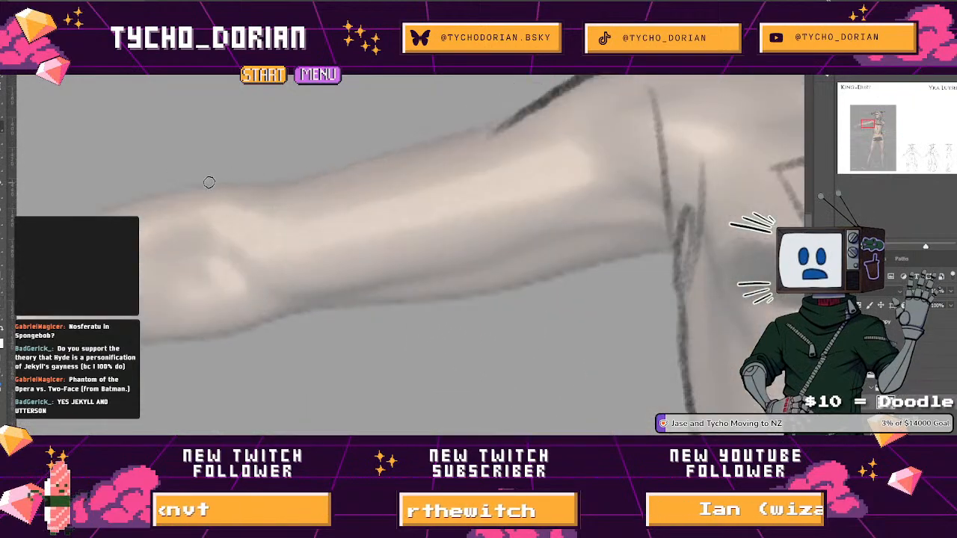
mouse_move(189, 181)
left_mouse_down()
mouse_move(277, 179)
mouse_move(302, 157)
mouse_move(470, 132)
mouse_move(391, 151)
mouse_move(463, 145)
left_mouse_up()
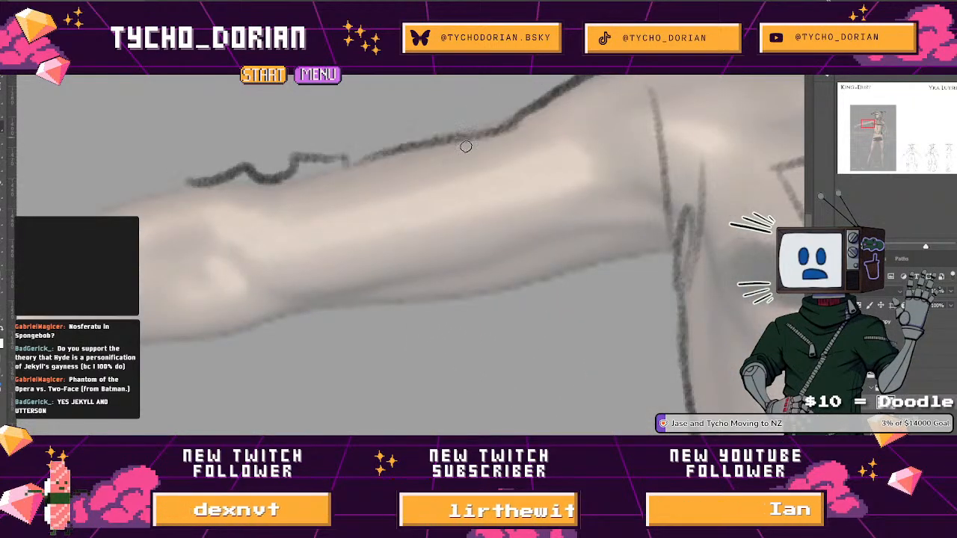
mouse_move(274, 224)
left_mouse_down()
mouse_move(407, 176)
mouse_move(626, 145)
left_mouse_up()
left_click_drag(172, 215, 199, 368)
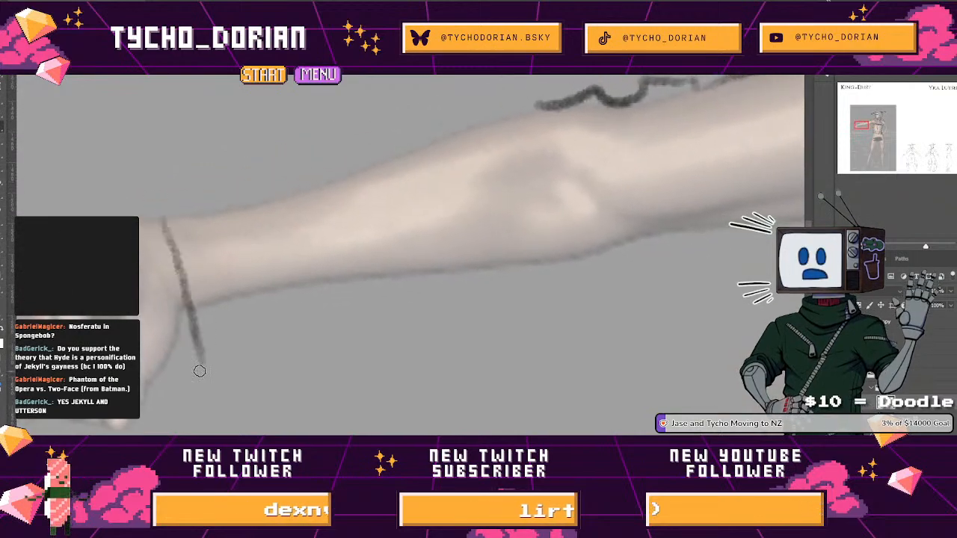
key("ctrl+z")
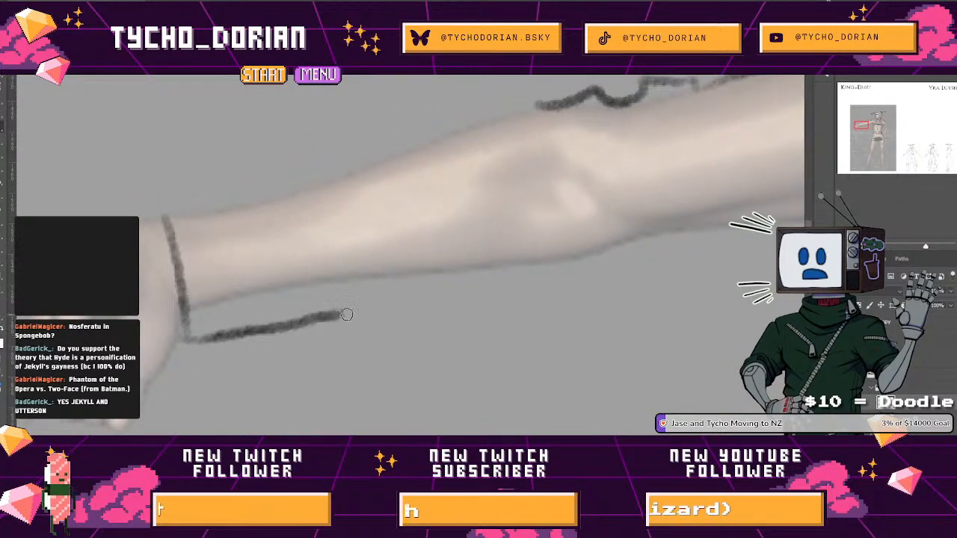